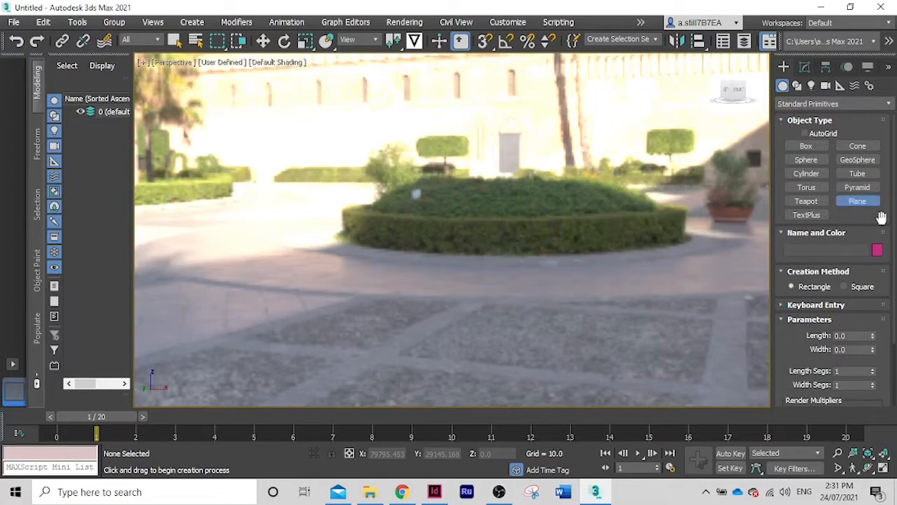
Create a ground plane about 7400 long and 6461 wide, and a sphere of about 1215 radius beside it
left_click_drag(293, 281, 687, 289)
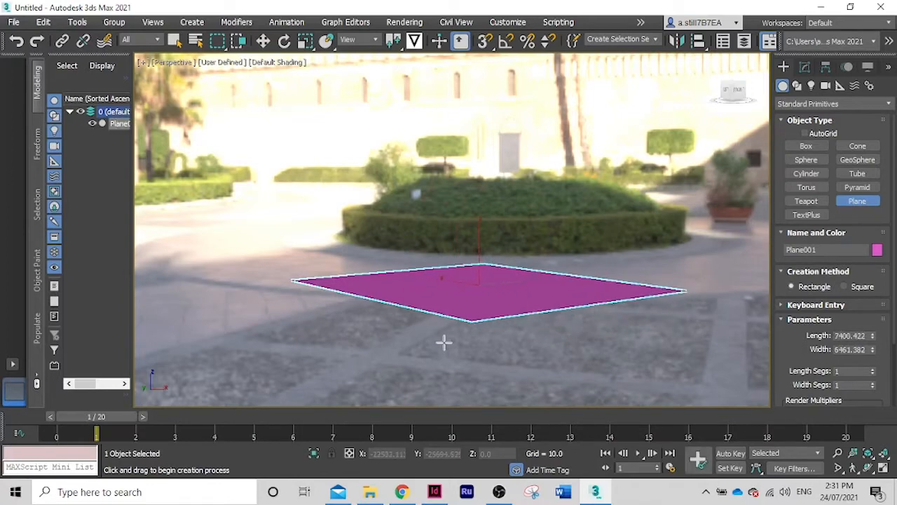
middle_click_drag(537, 304, 518, 320, "alt")
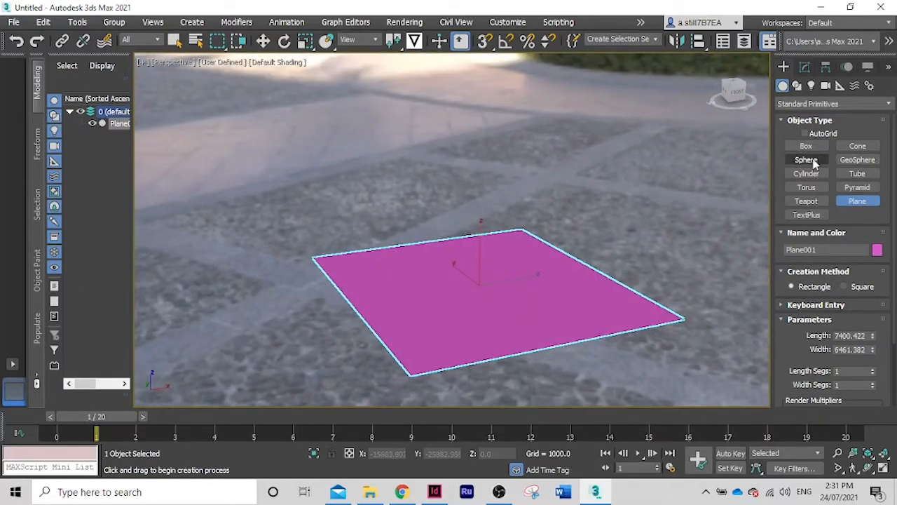
left_click(806, 160)
mouse_move(495, 190)
left_mouse_down()
mouse_move(516, 202)
mouse_move(509, 190)
left_mouse_up()
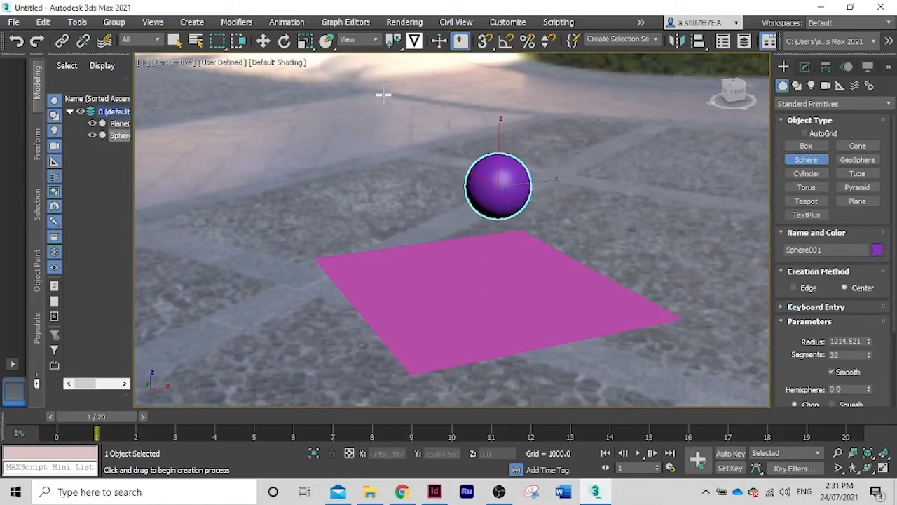
Move the sphere horizontally onto the middle of the plane, to about X -17673, Y -20244
left_click(263, 41)
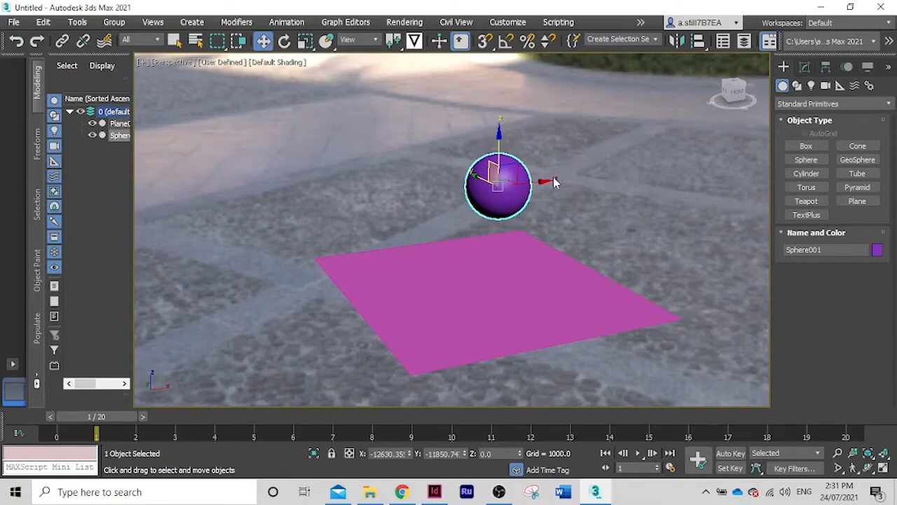
left_click_drag(475, 176, 596, 262)
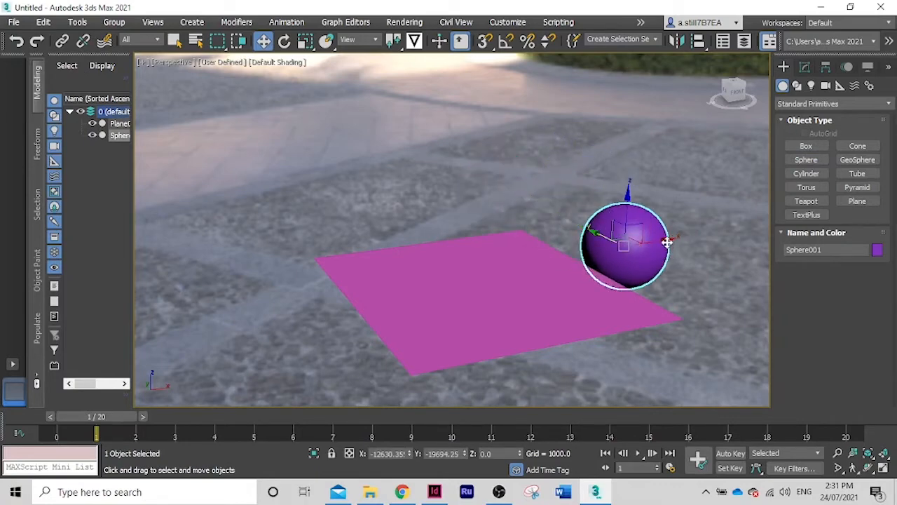
left_click_drag(667, 242, 509, 251)
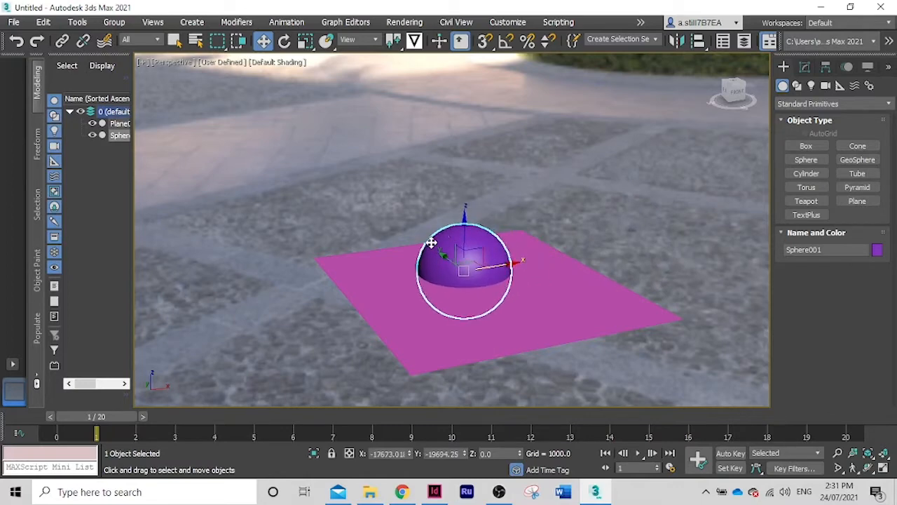
left_click_drag(440, 256, 453, 262)
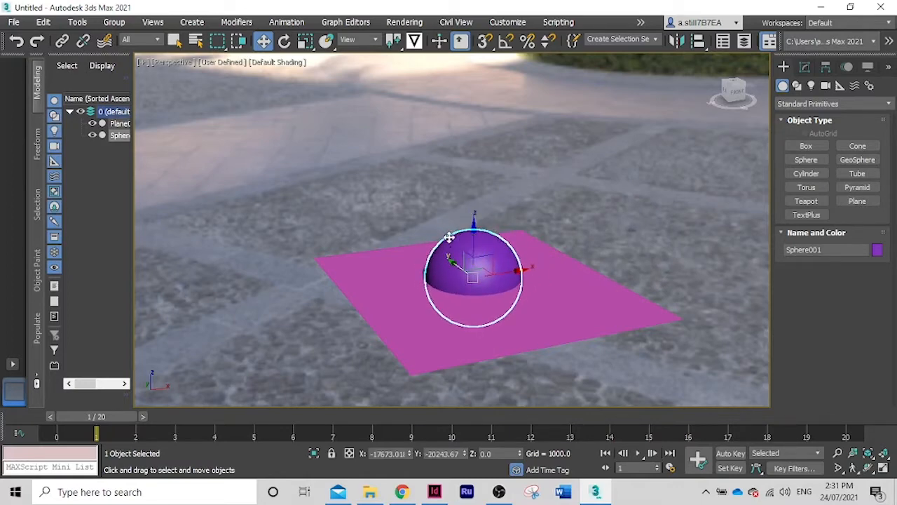
Raise the sphere straight up above the plane to a Z height of about 7039
scroll(449, 239, "down", 5)
scroll(456, 249, "up", 3)
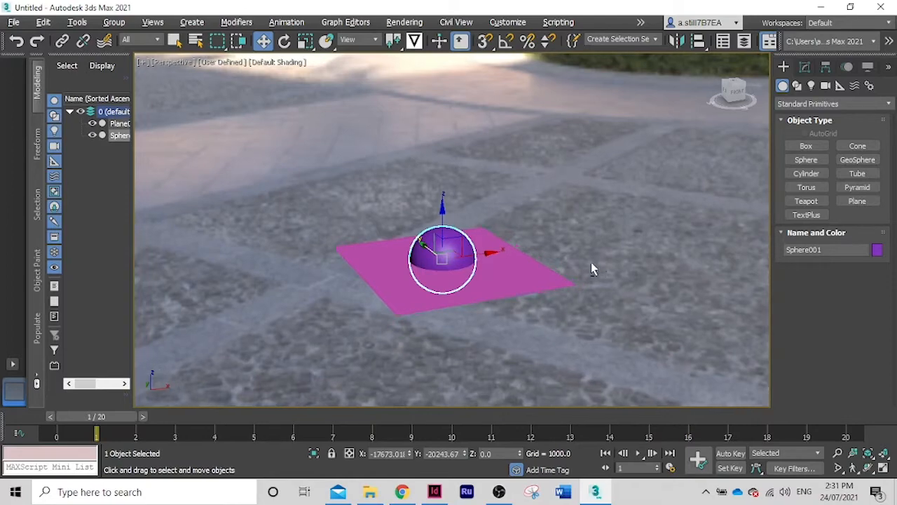
middle_click_drag(591, 262, 591, 255, "alt")
scroll(603, 254, "down", 2)
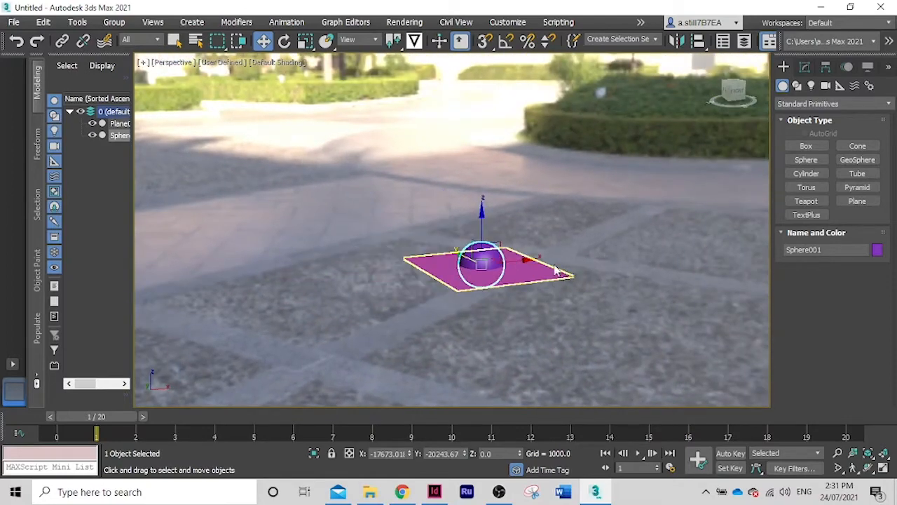
scroll(544, 219, "up", 3)
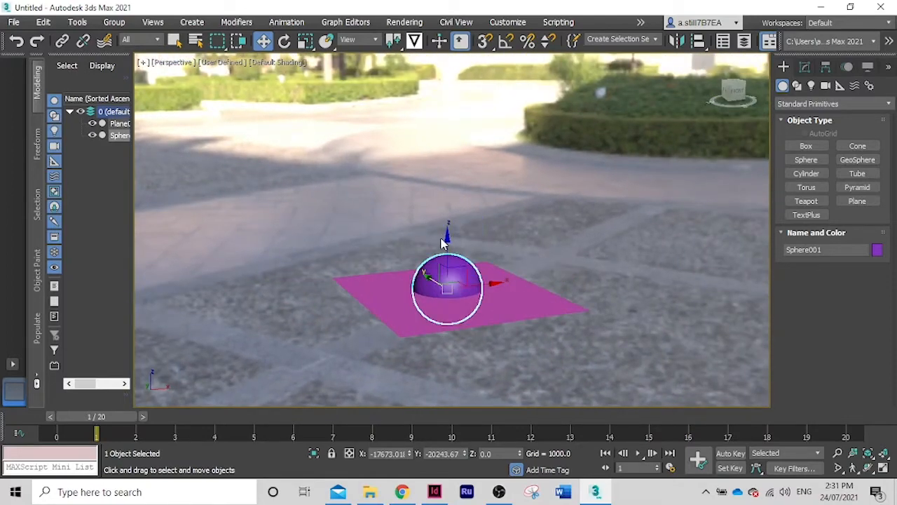
left_click_drag(449, 239, 466, 36)
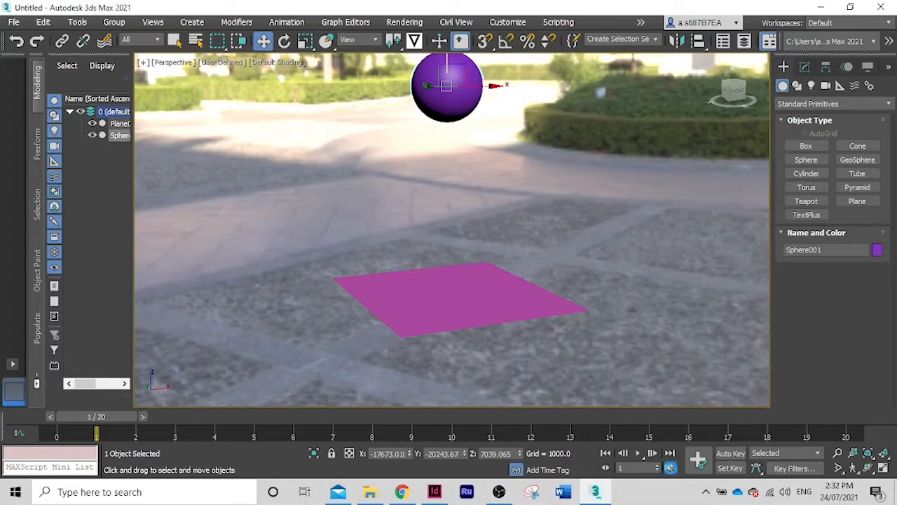
Set the animation length to 100 frames in the time configuration
left_click(670, 468)
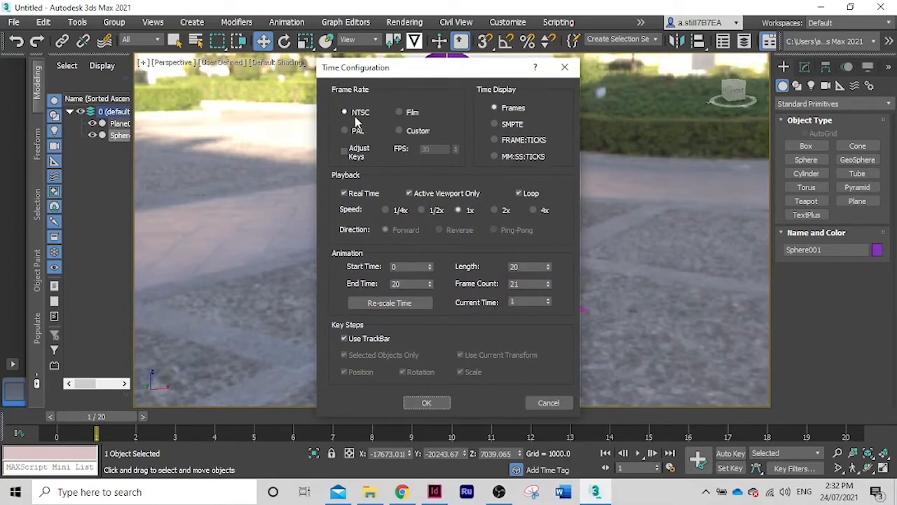
left_click(533, 267)
key("Return")
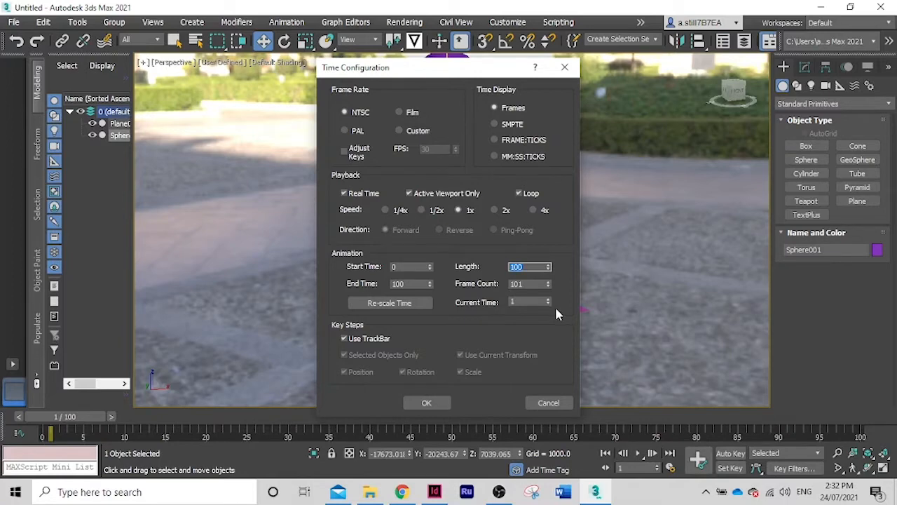
Set the animation length to 20 frames and accept the time configuration
key("BackSpace")
type("20")
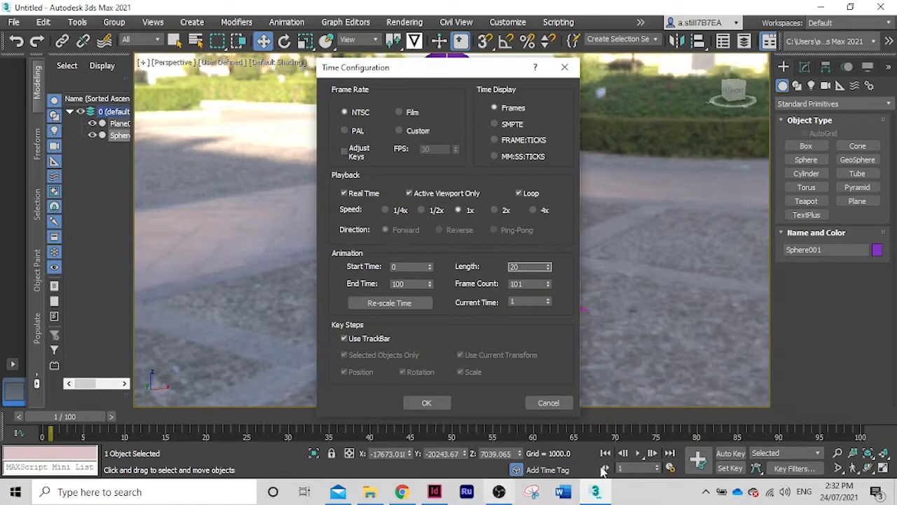
left_click(428, 403)
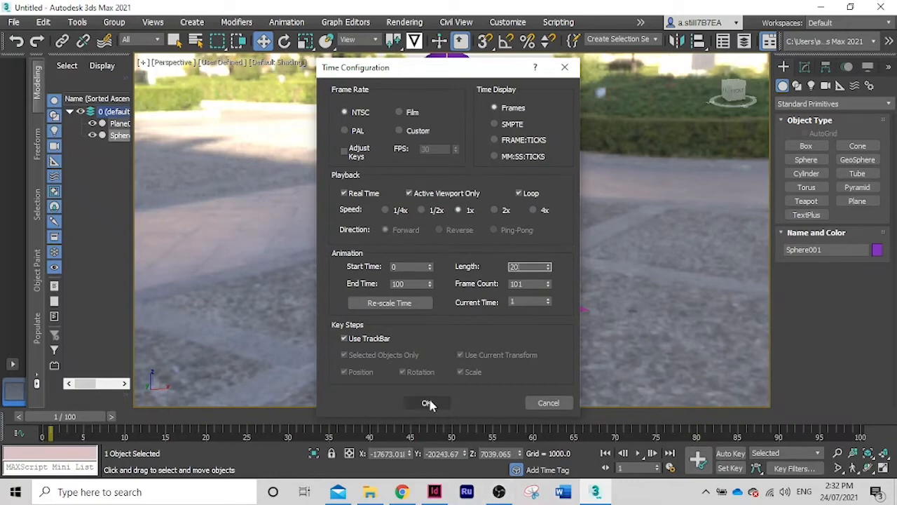
left_click(428, 403)
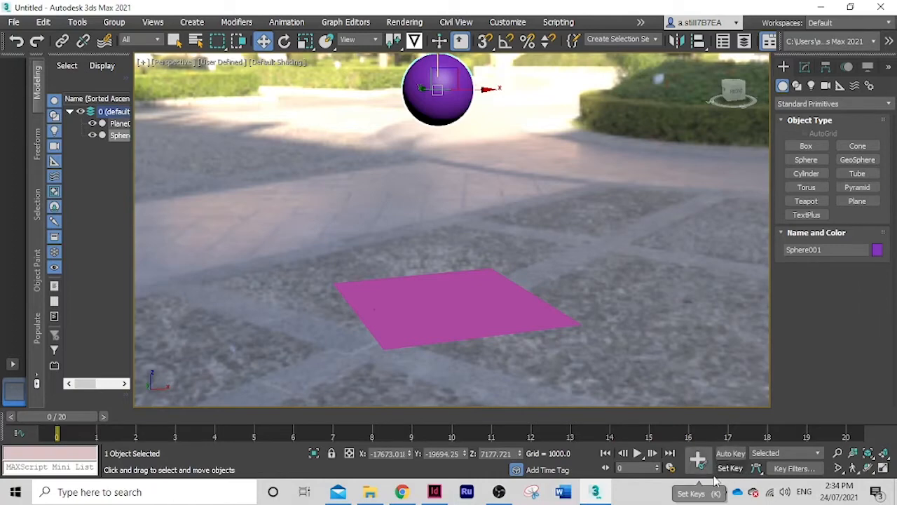
Activate Set Key mode and set a key for the raised sphere at frame 0
left_click(730, 468)
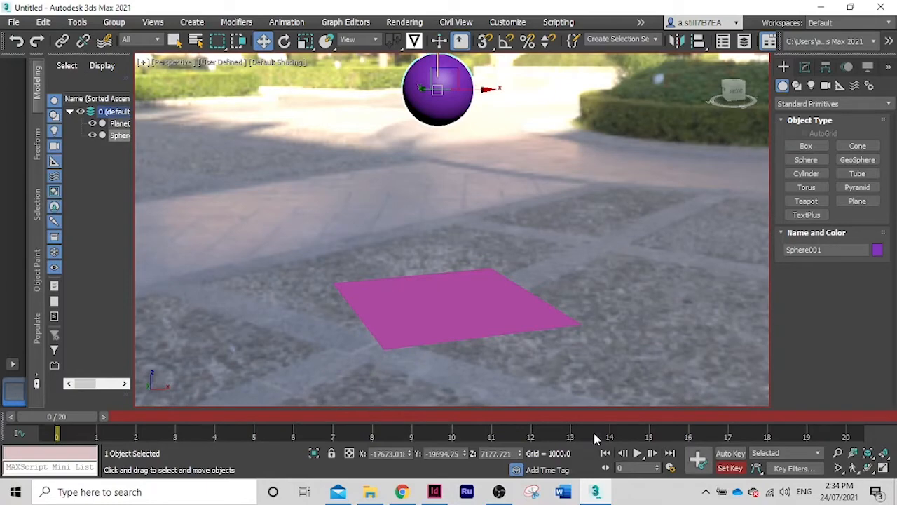
left_click(731, 453)
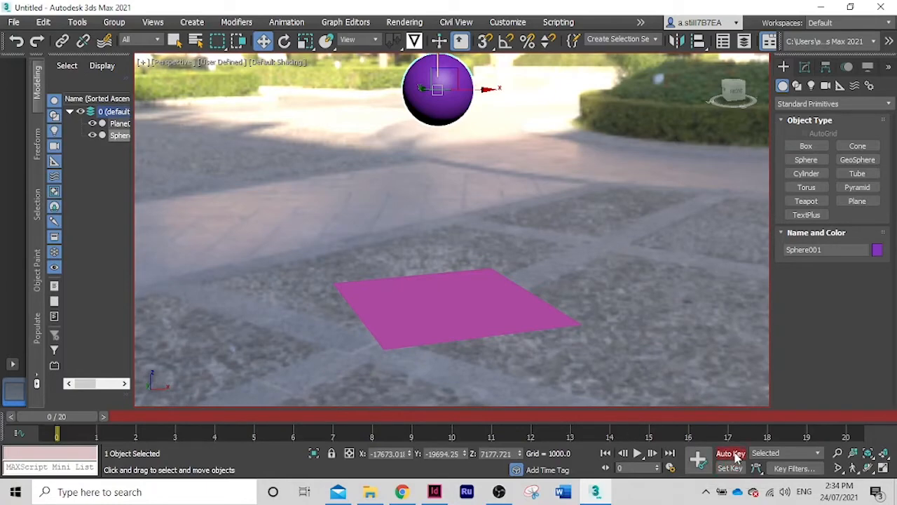
left_click(730, 468)
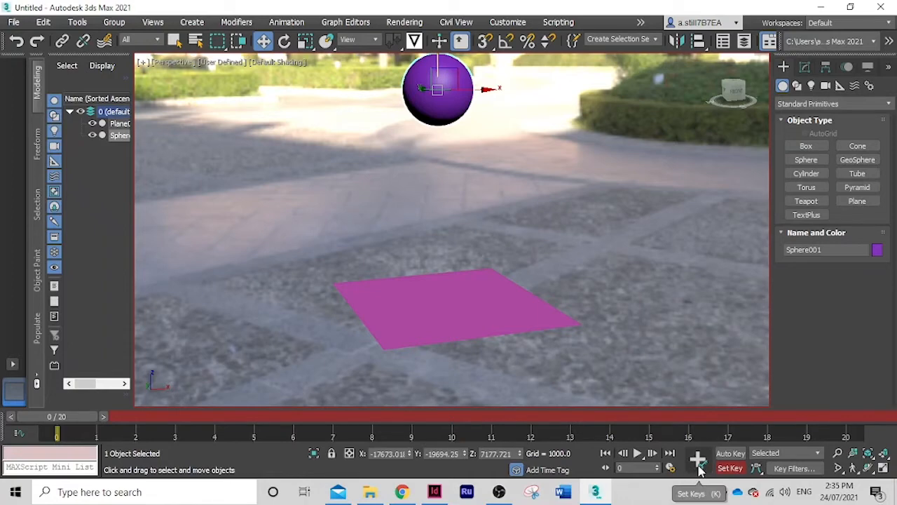
left_click(698, 469)
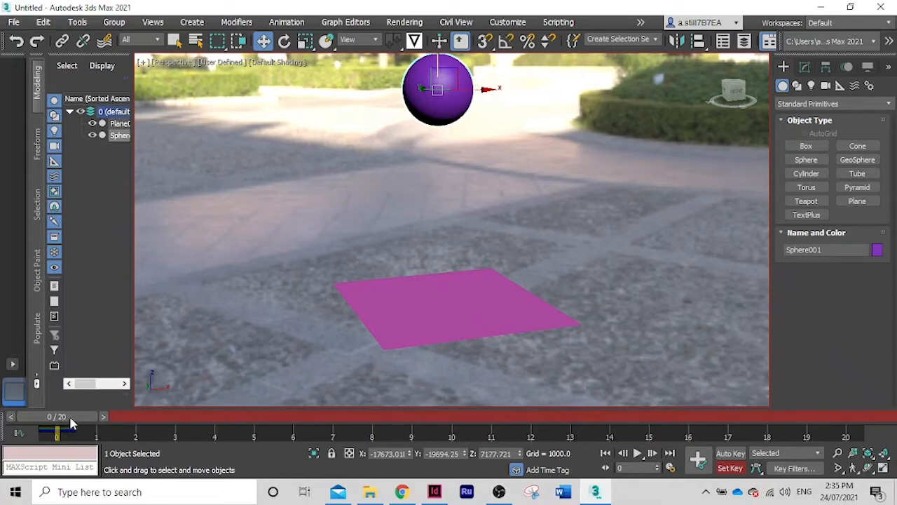
Go to frame 9 and lower the sphere onto the plane, to a Z height of about 1157
left_click_drag(70, 425, 403, 433)
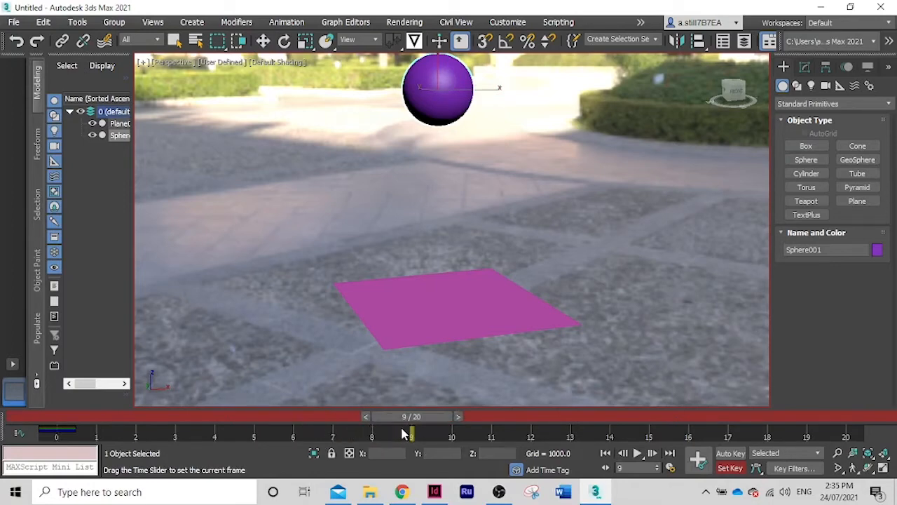
key("w")
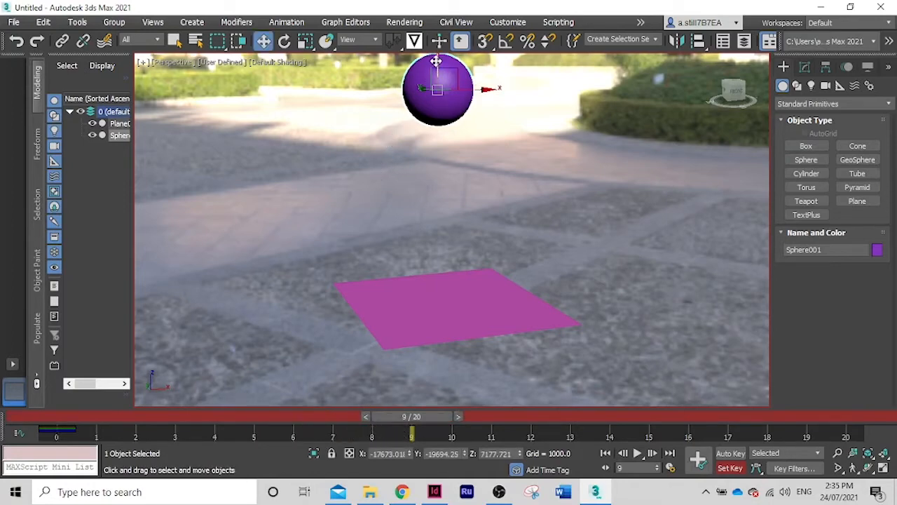
left_click_drag(436, 62, 443, 232)
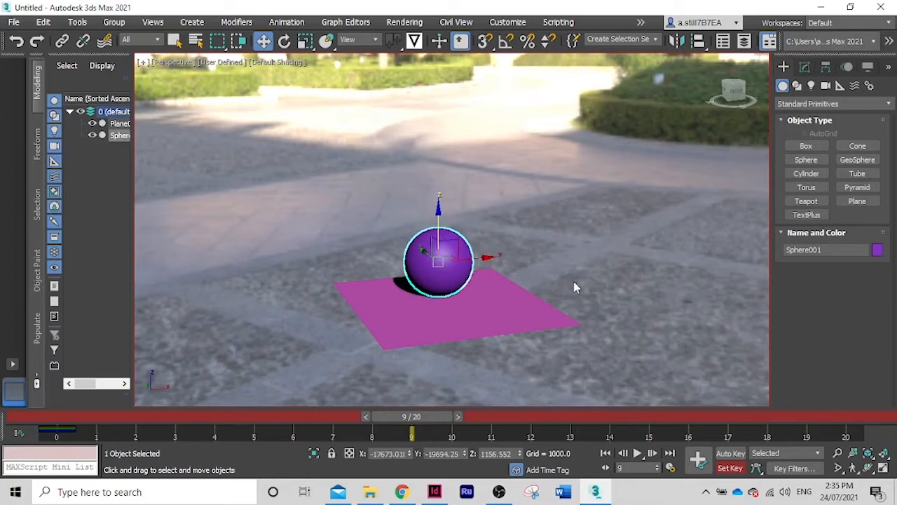
Raise the sphere slightly to about Z 1241 so it rests on the plane, and set a key at frame 9
middle_click_drag(574, 282, 545, 277, "alt")
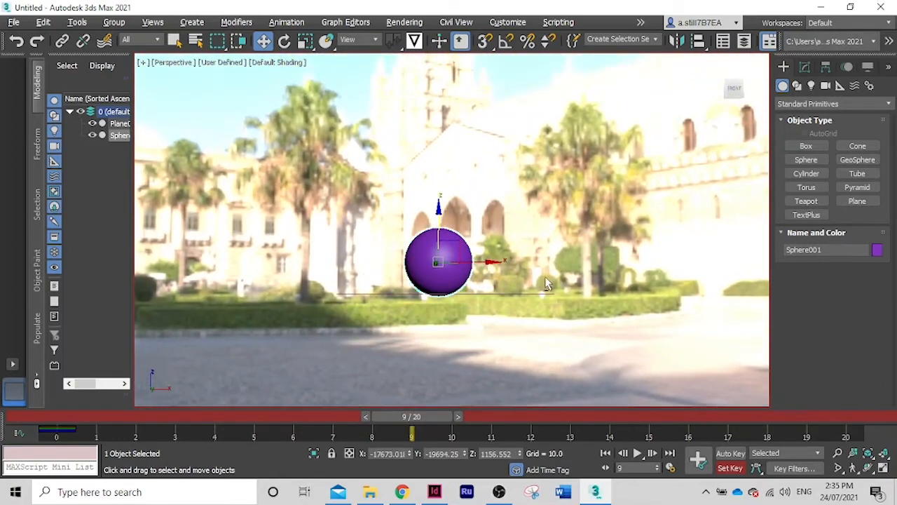
scroll(428, 299, "up", 5)
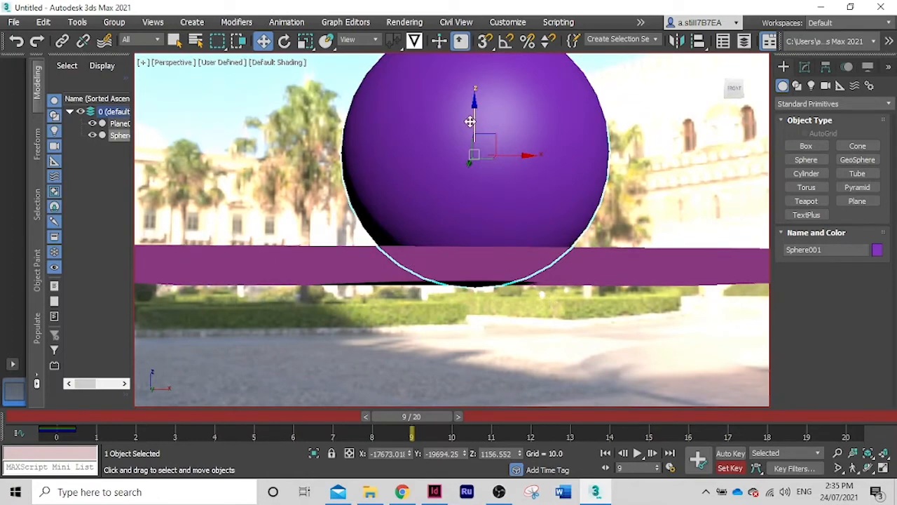
left_click_drag(469, 121, 476, 114)
middle_click_drag(555, 230, 512, 223, "alt")
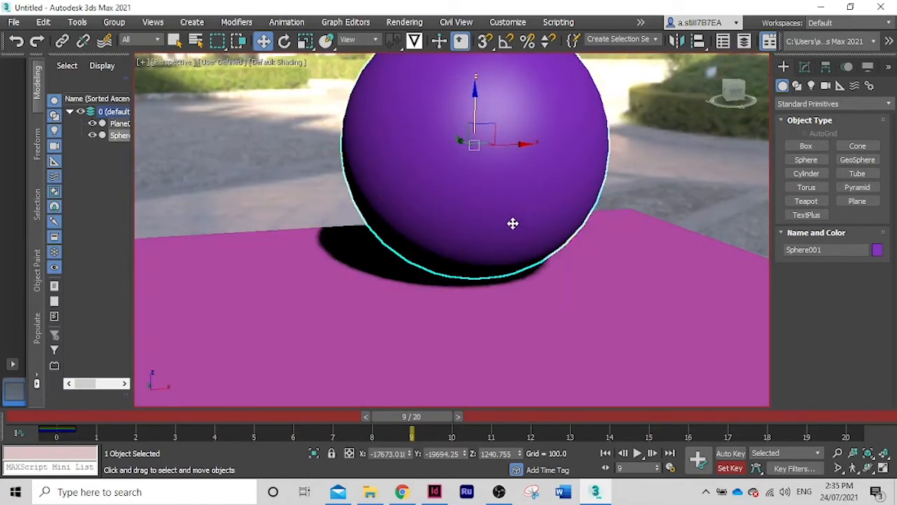
scroll(513, 223, "down", 5)
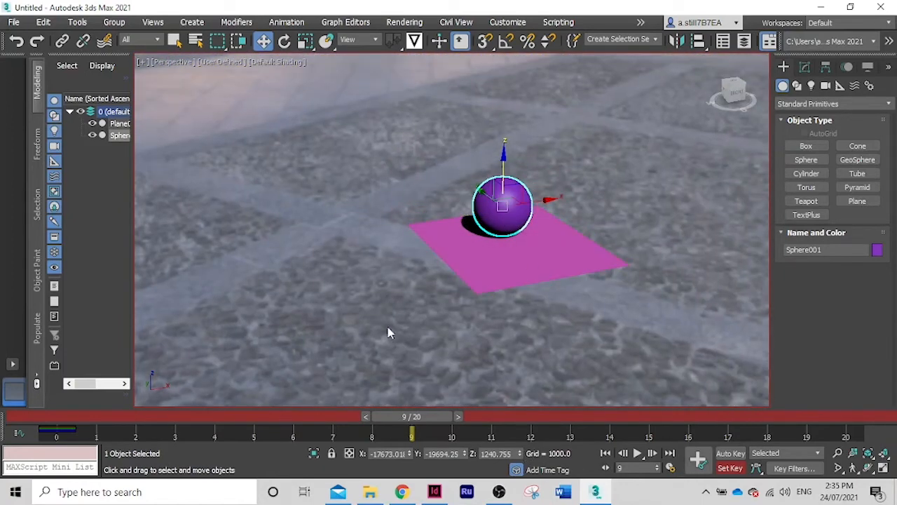
left_click(699, 460)
Play the sphere's falling animation from frame 0, and stop the playback
left_click_drag(430, 426, 60, 420)
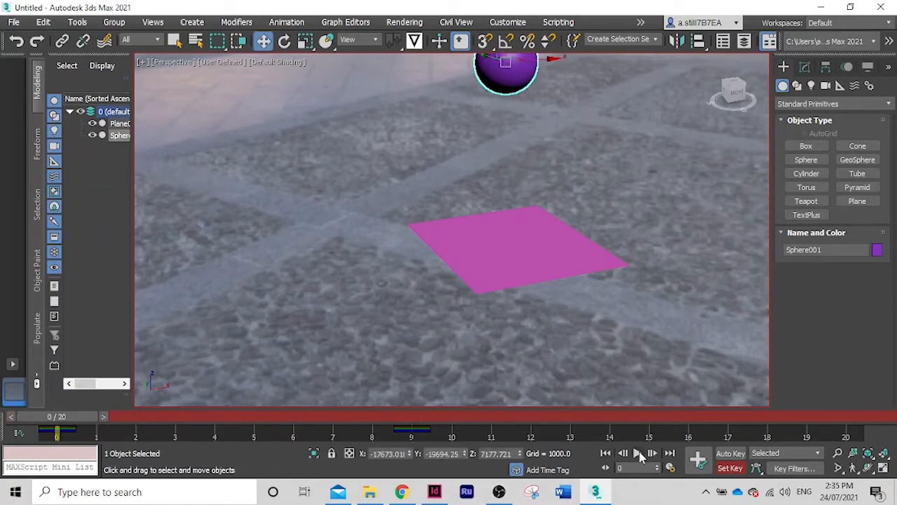
left_click(638, 454)
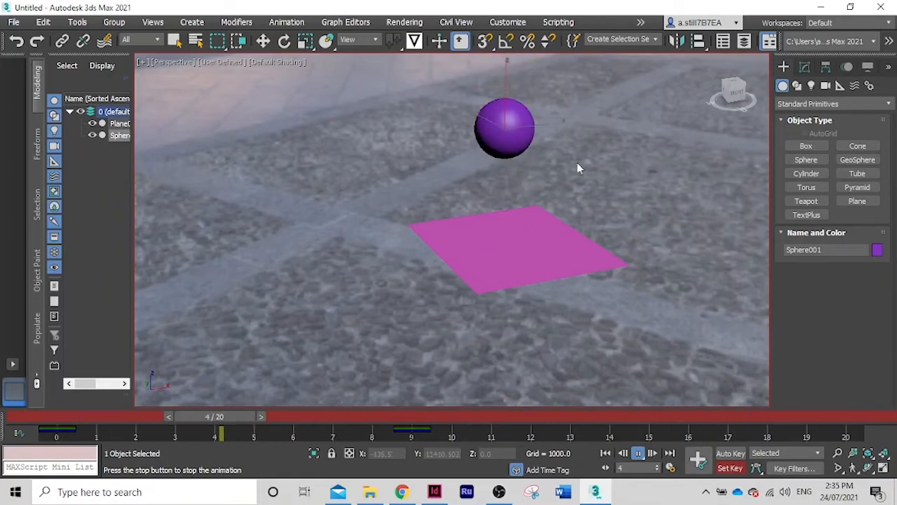
left_click(638, 454)
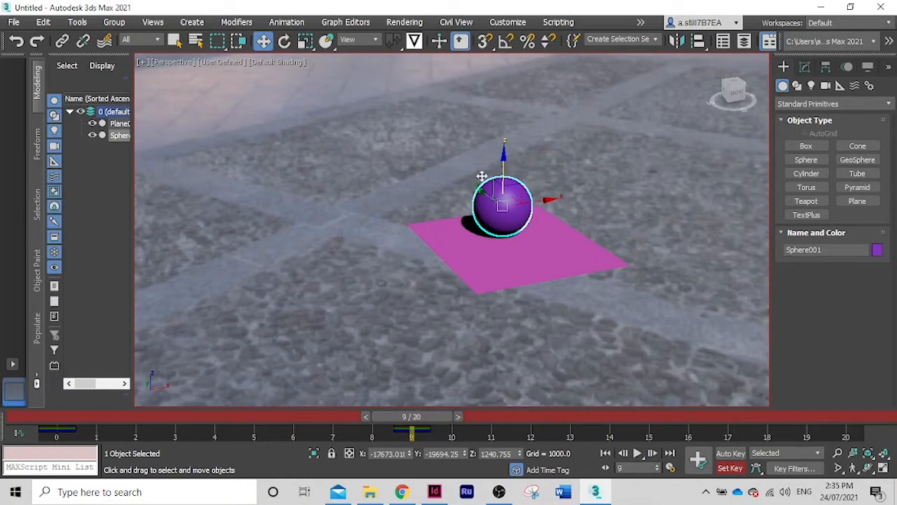
Key the sphere at frame 20 raised to a Z height of about 8489, and play back the bounce
left_click_drag(410, 417, 839, 427)
key("w")
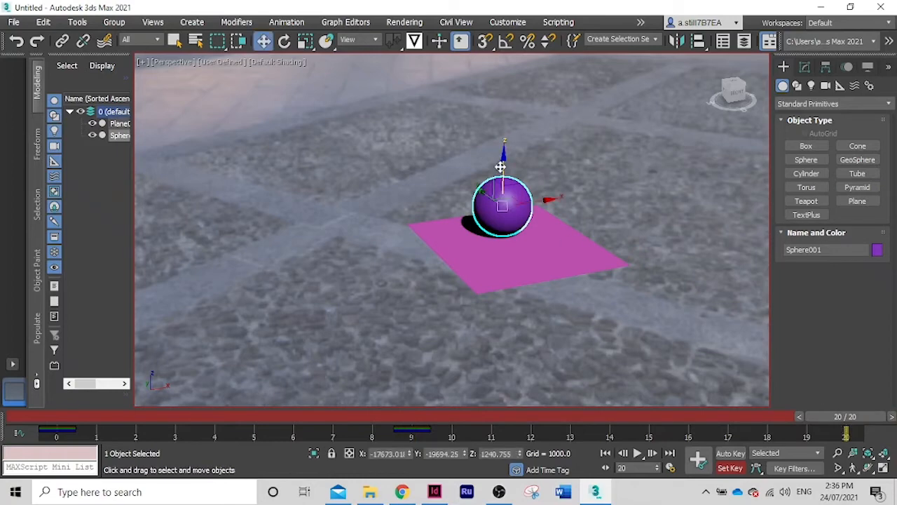
left_click_drag(503, 127, 502, 3)
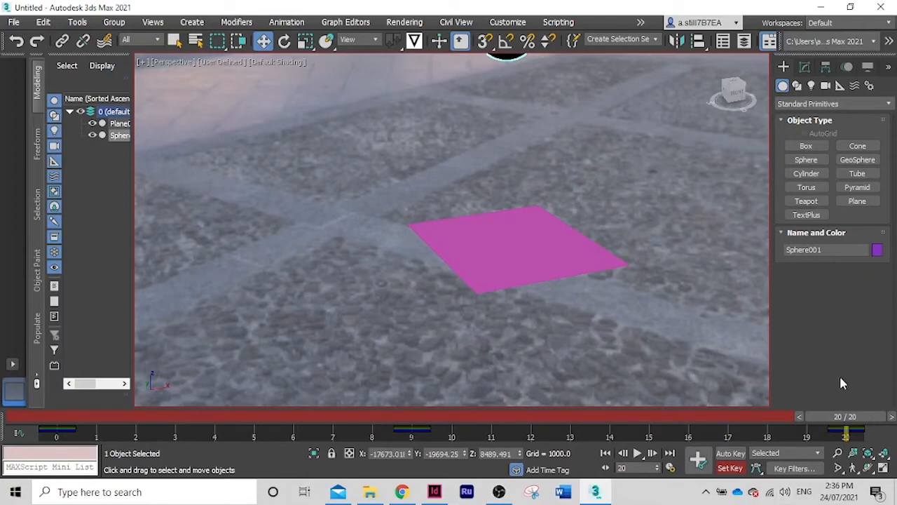
left_click(652, 454)
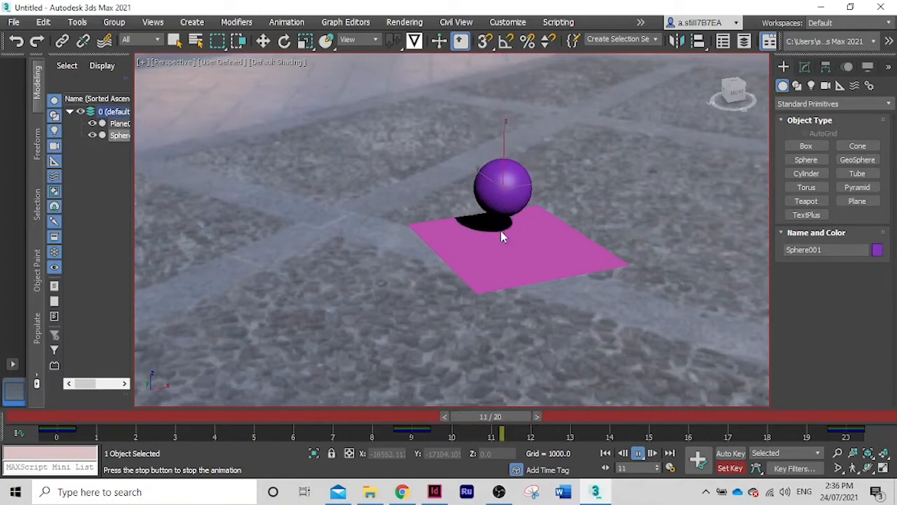
left_click(637, 454)
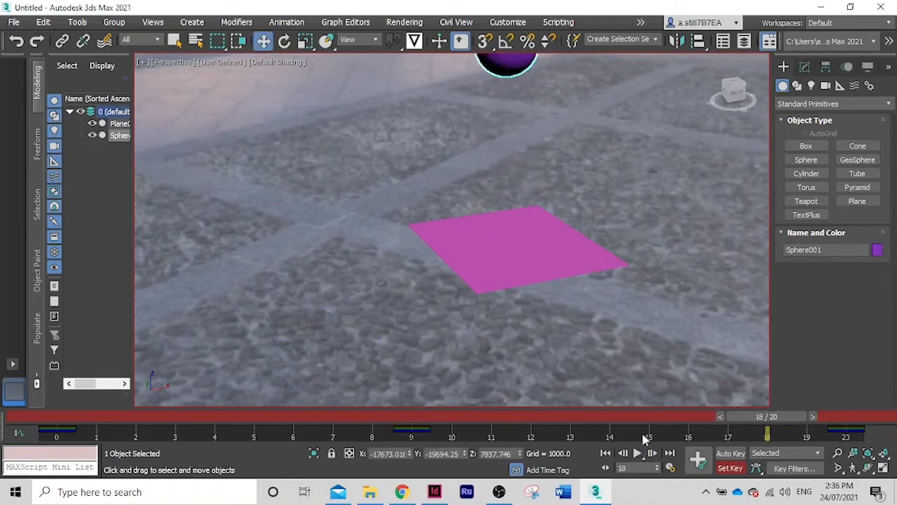
Go to frame 10 and squash the sphere vertically to about 75% of its Z scale
left_click_drag(741, 421, 446, 437)
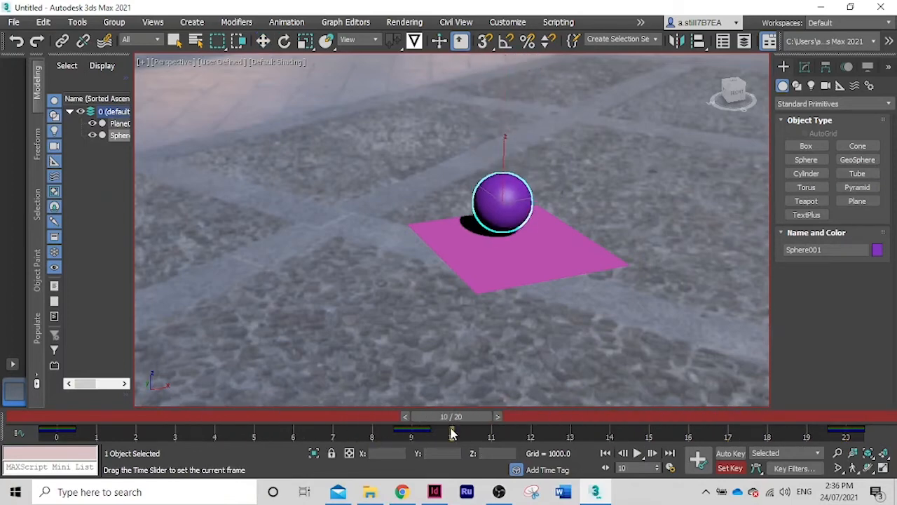
key("w")
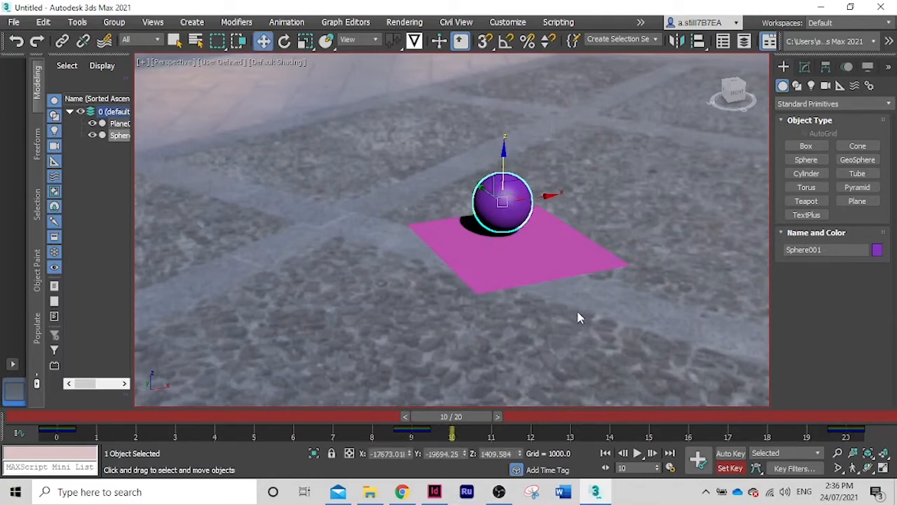
middle_click_drag(594, 311, 591, 293, "alt")
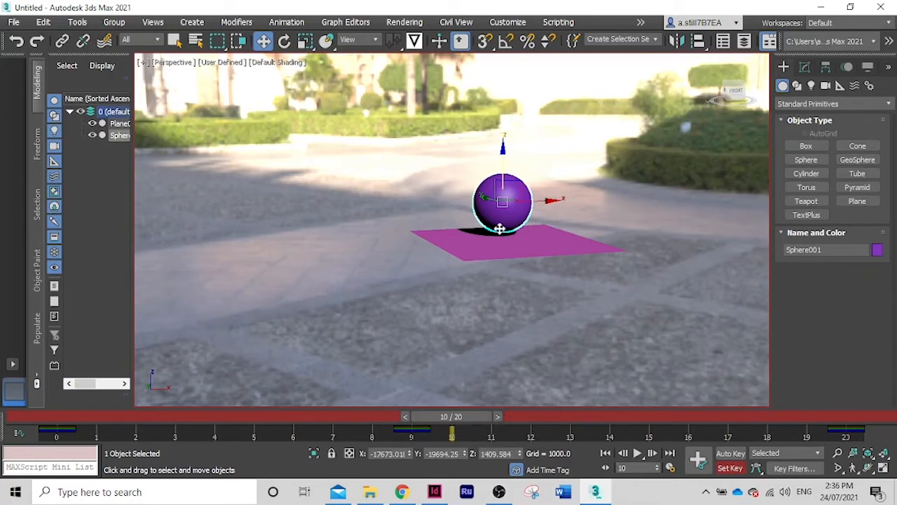
scroll(499, 229, "up", 5)
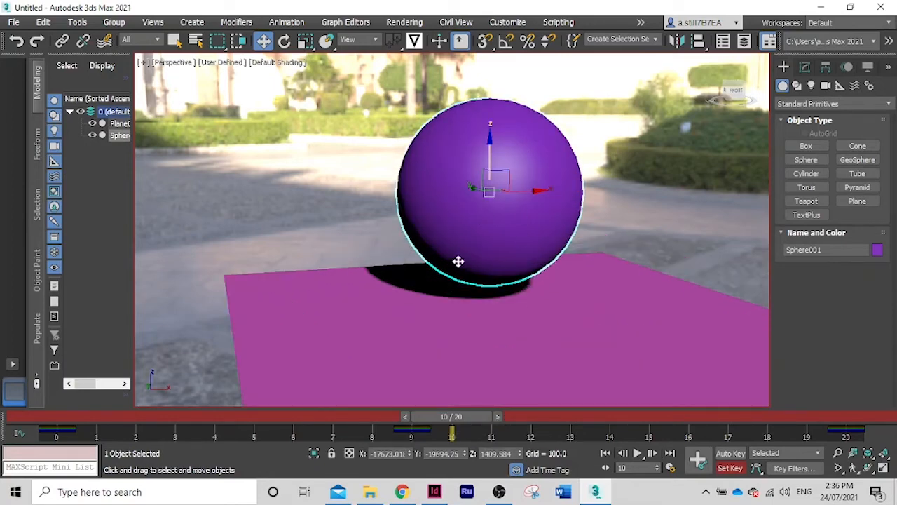
left_click(305, 42)
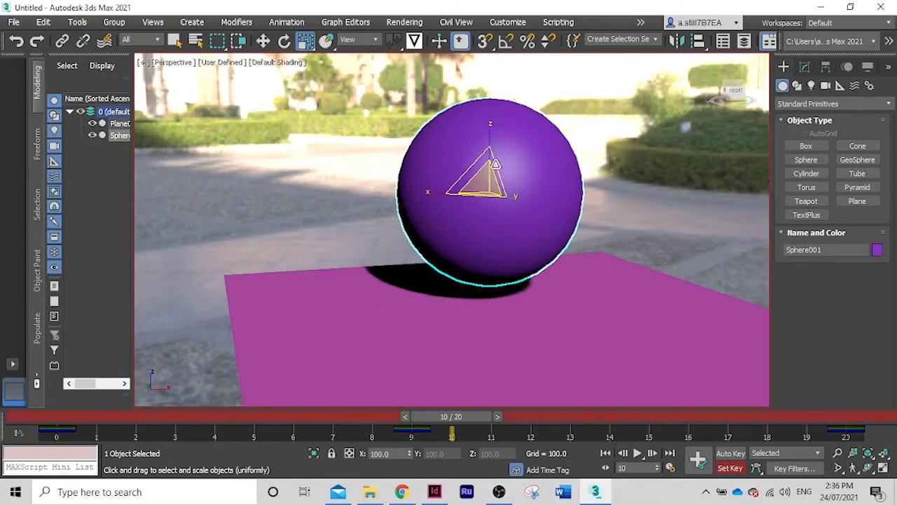
left_click_drag(488, 141, 484, 157)
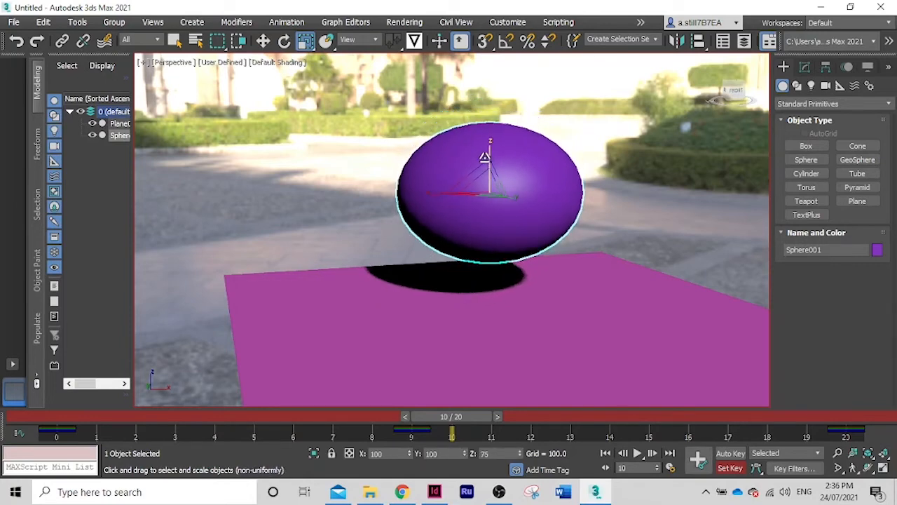
Move the squashed sphere down onto the plane, to a Z height of about 893, and set a key at frame 10
left_click(263, 42)
left_click_drag(493, 138, 506, 179)
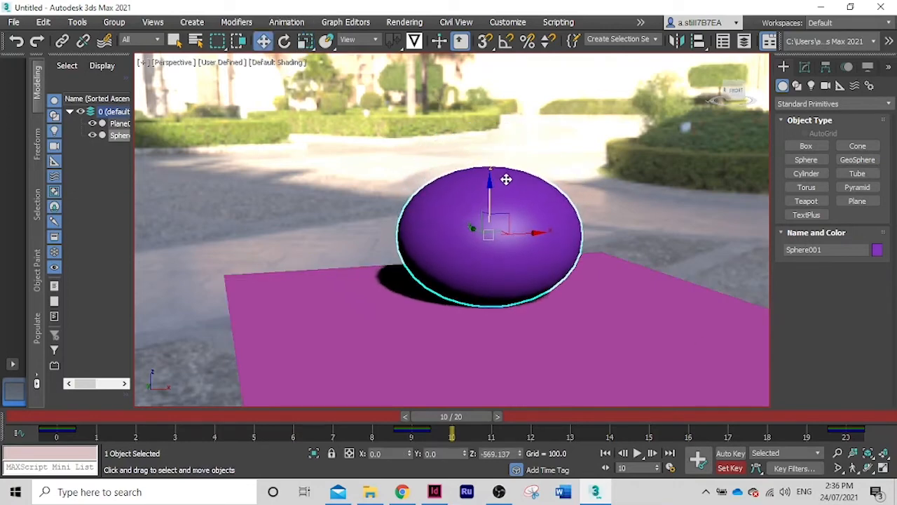
scroll(679, 323, "up", 1)
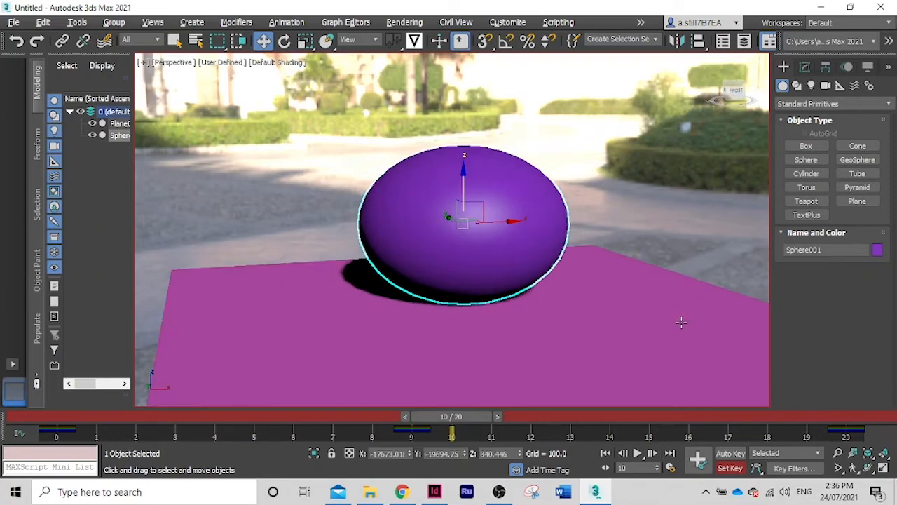
scroll(679, 322, "down", 1)
middle_click_drag(679, 323, 675, 309, "alt")
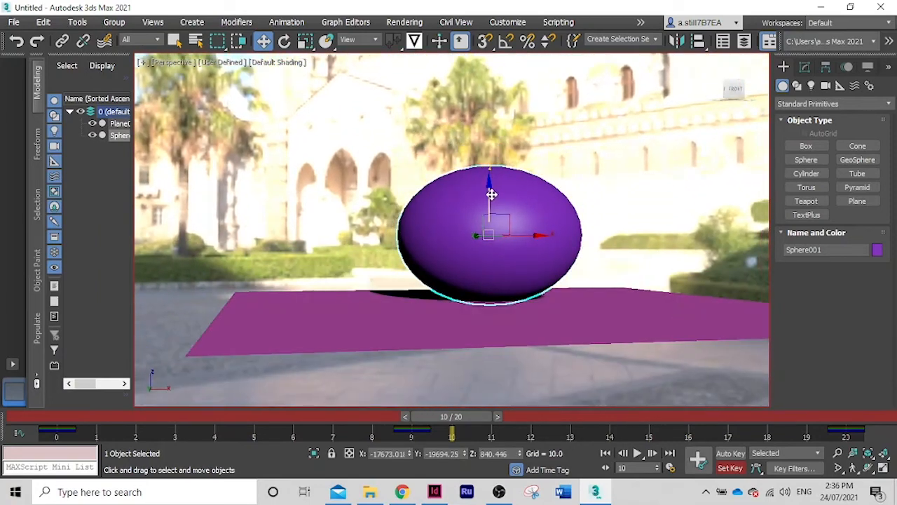
left_click_drag(489, 189, 496, 188)
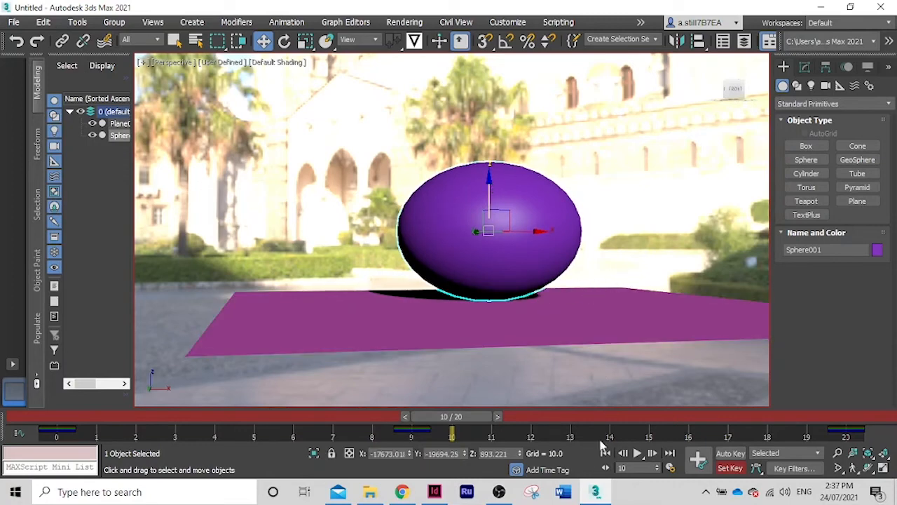
left_click(700, 459)
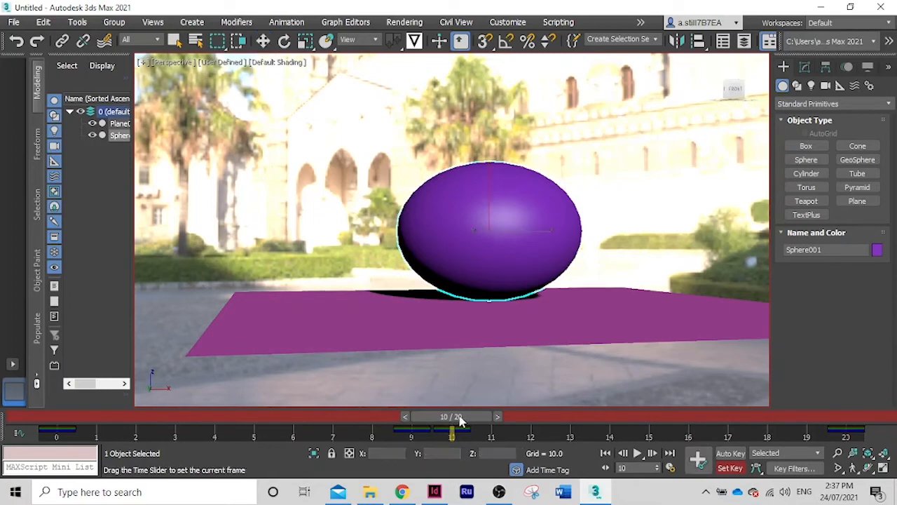
At frame 11, stretch the sphere back to about 100% Z scale and key it resting on the plane at about Z 1193
left_click_drag(453, 419, 484, 425)
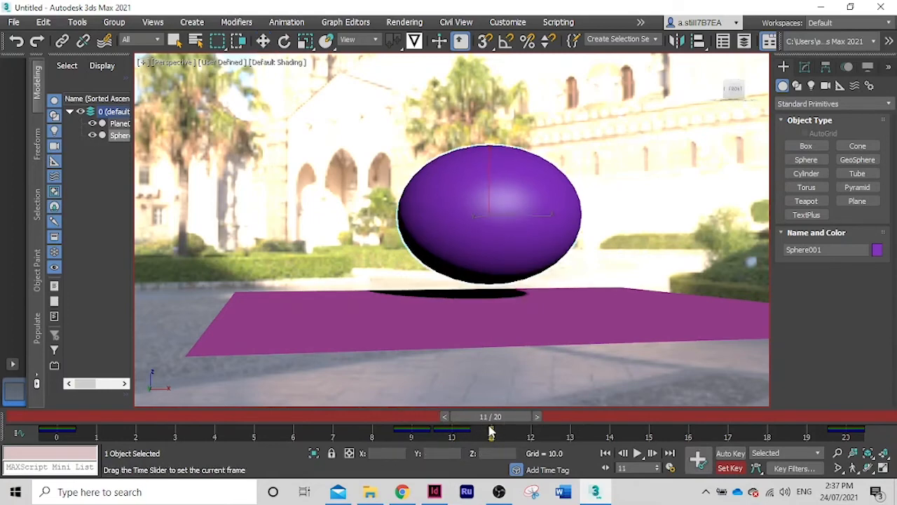
key("w")
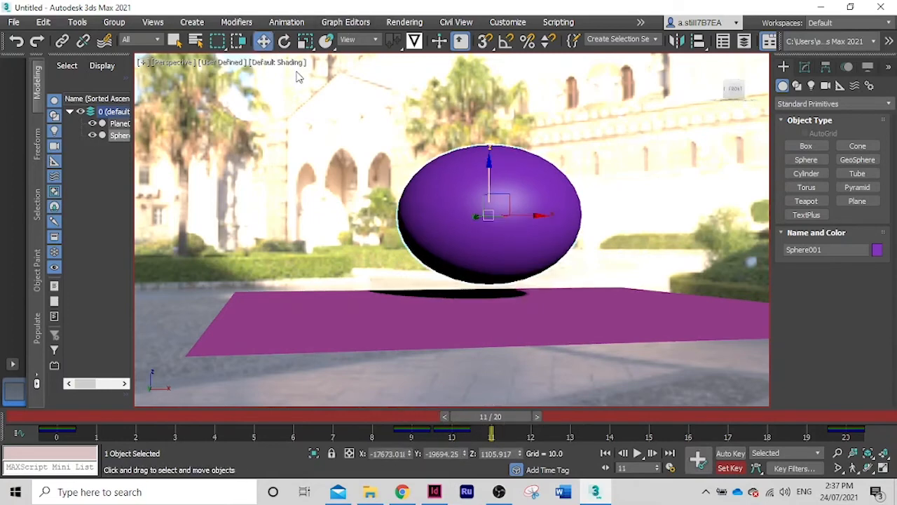
left_click(306, 40)
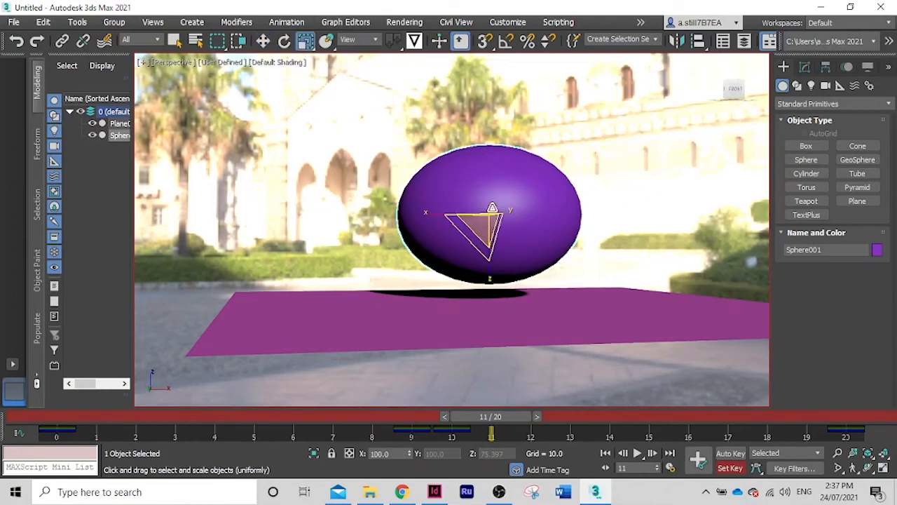
left_click_drag(492, 267, 489, 282)
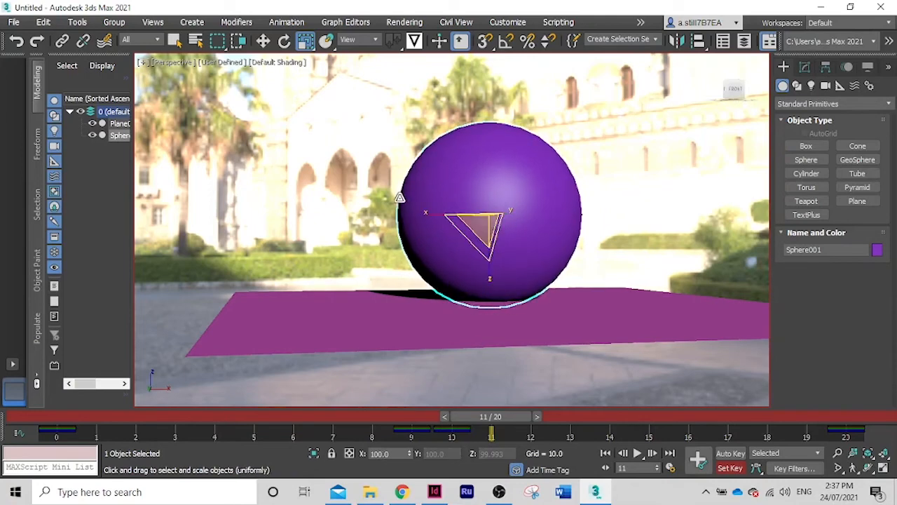
left_click(264, 42)
left_click_drag(489, 166, 492, 159)
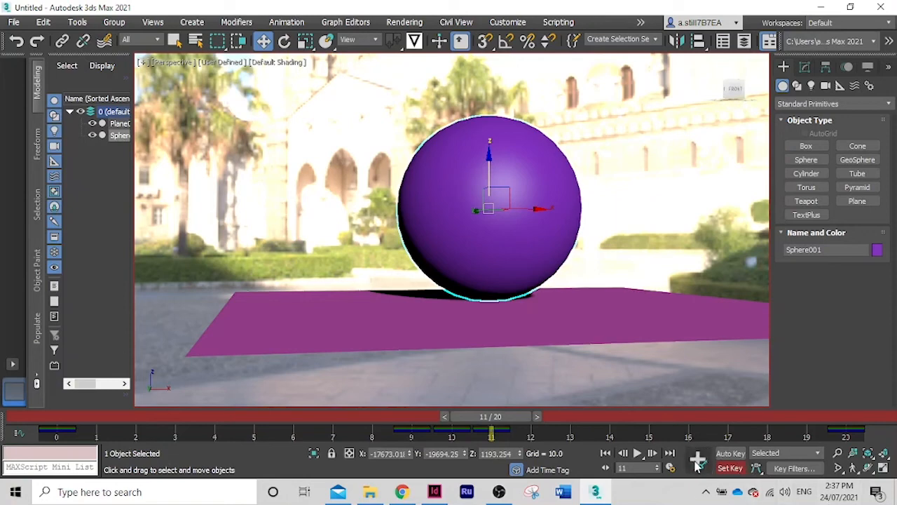
Scrub ahead to frame 19, and play the animation to examine the sphere's squash and bounce from wider angles
left_click_drag(516, 418, 830, 422)
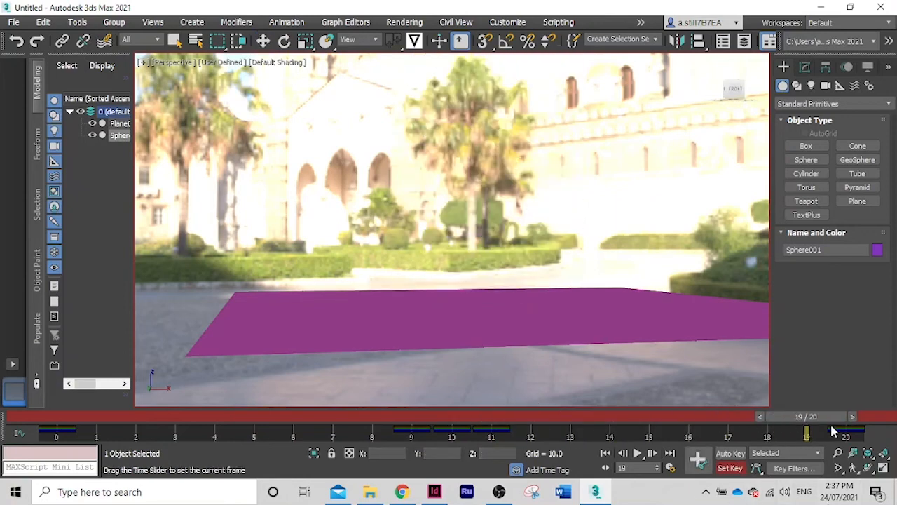
left_click(637, 453)
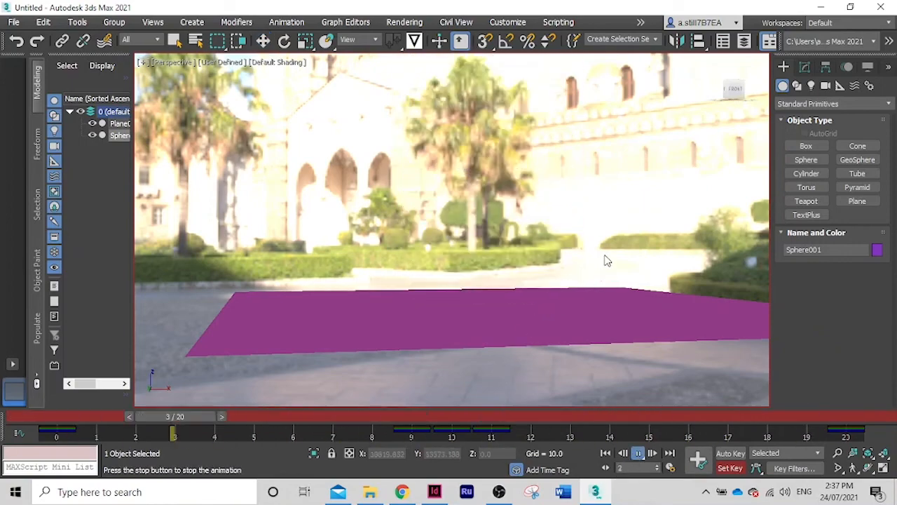
scroll(583, 266, "down", 5)
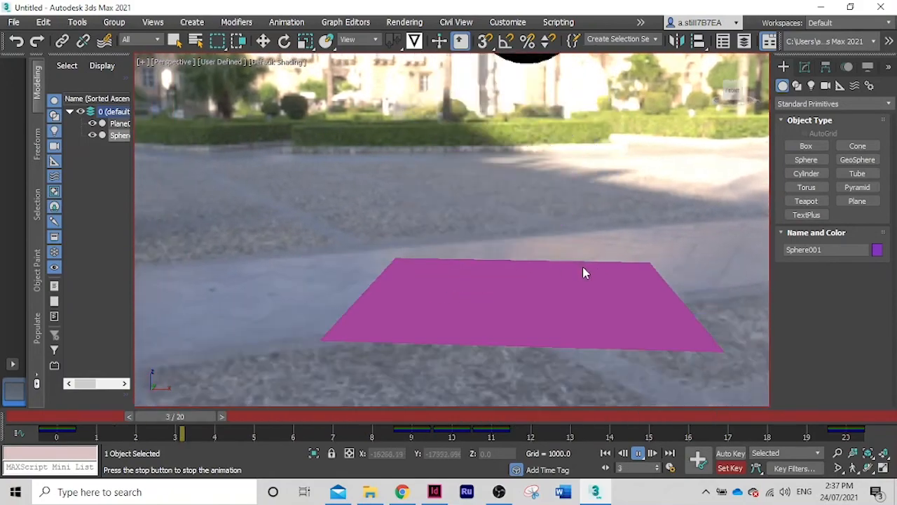
middle_click_drag(588, 293, 638, 310, "alt")
scroll(582, 275, "down", 2)
scroll(617, 322, "down", 2)
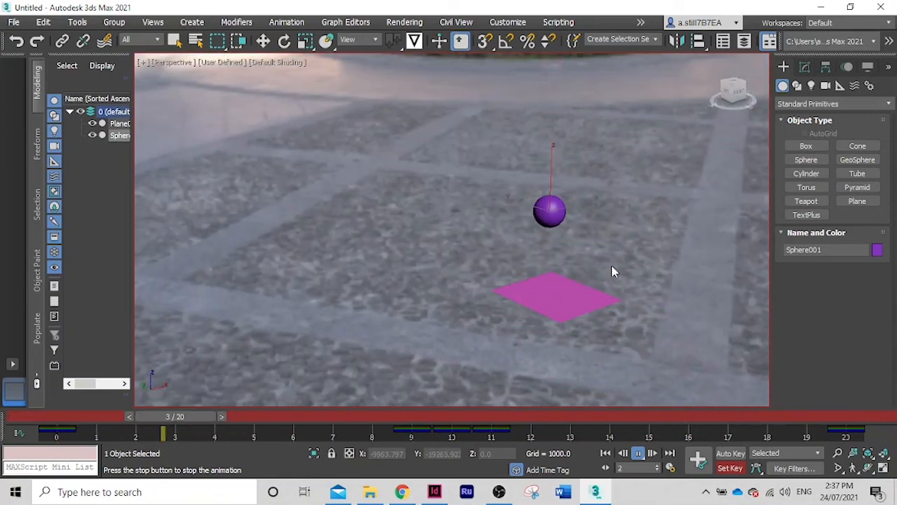
middle_click_drag(631, 310, 514, 304, "alt")
scroll(566, 292, "up", 3)
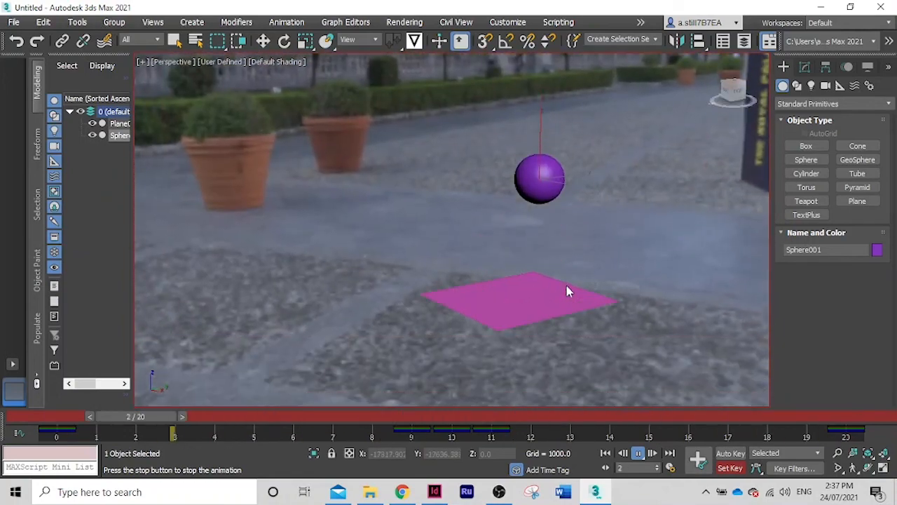